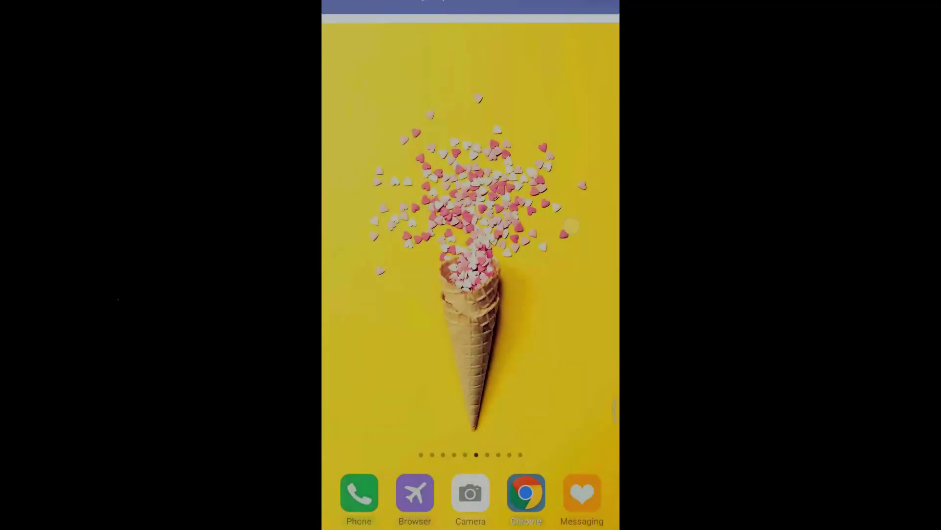
- From the notification shade reach Settings and start turning on Second space
{"action": "left_click_drag", "start_coordinate": [471, 8], "coordinate": [567, 287]}
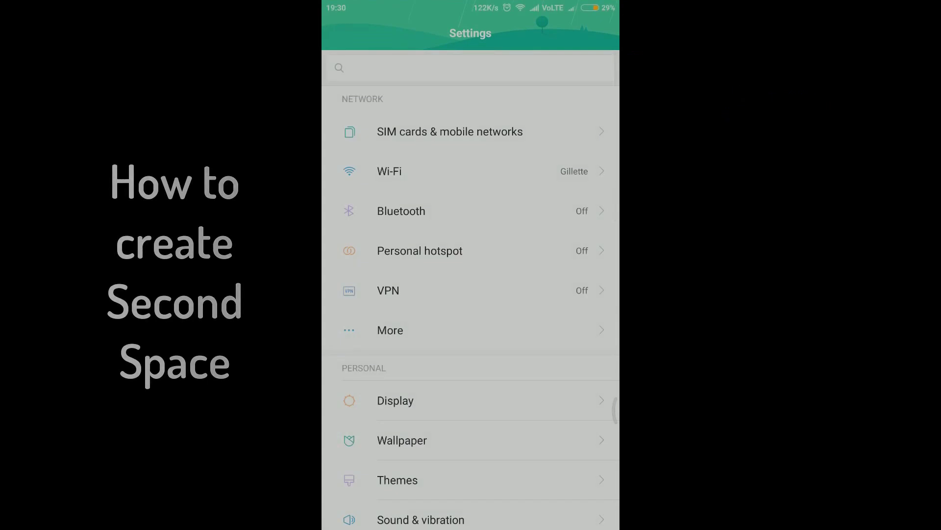
{"action": "left_click_drag", "start_coordinate": [501, 367], "coordinate": [534, 121]}
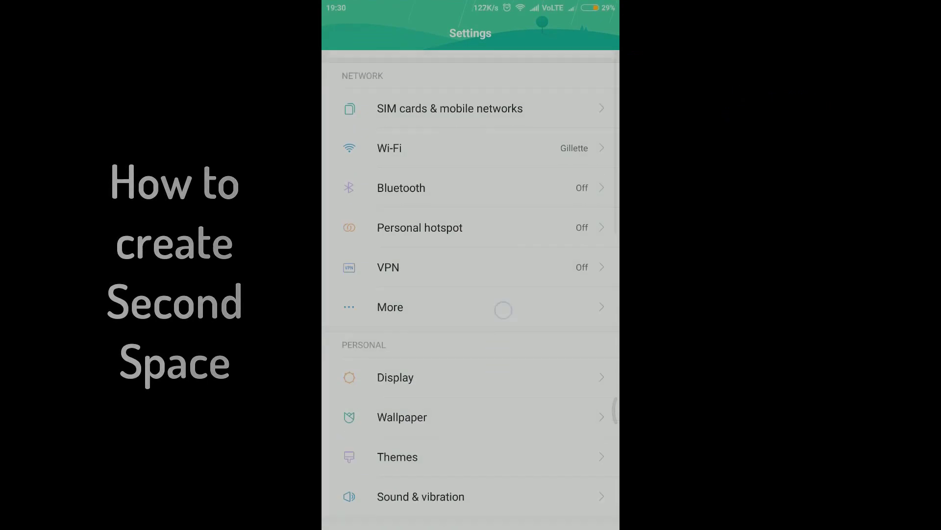
{"action": "left_click_drag", "start_coordinate": [507, 309], "coordinate": [507, 136]}
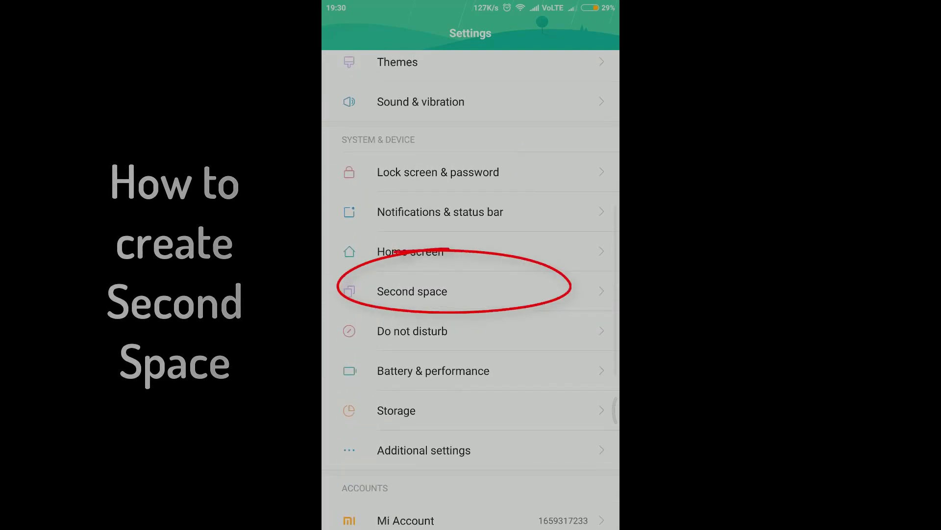
{"action": "left_click", "coordinate": [485, 298]}
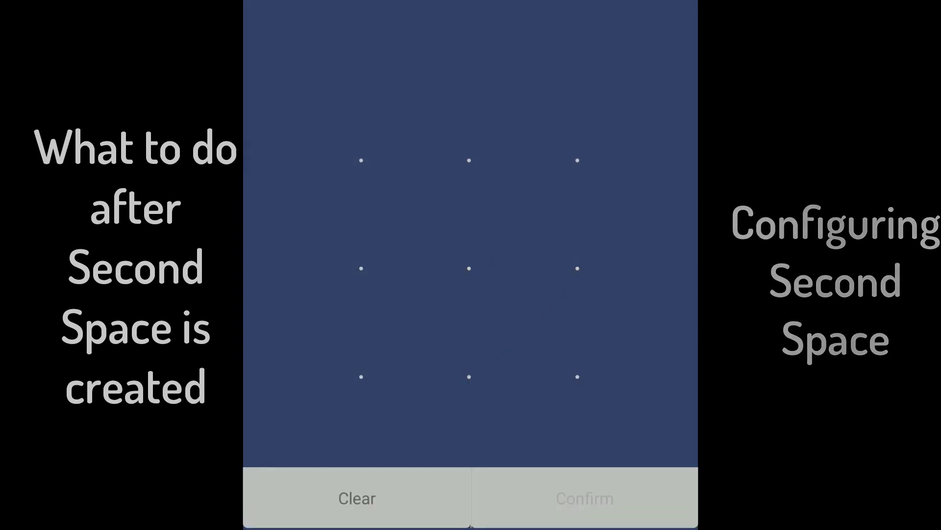
{"action": "left_click_drag", "start_coordinate": [470, 268], "coordinate": [577, 376]}
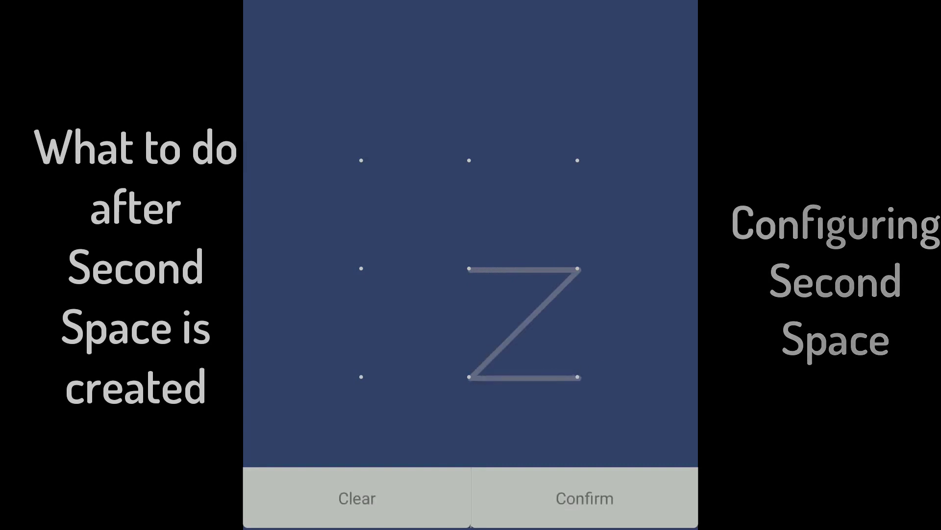
- Set a Z-shaped pattern as the Second space password and confirm it
{"action": "left_click", "coordinate": [585, 498]}
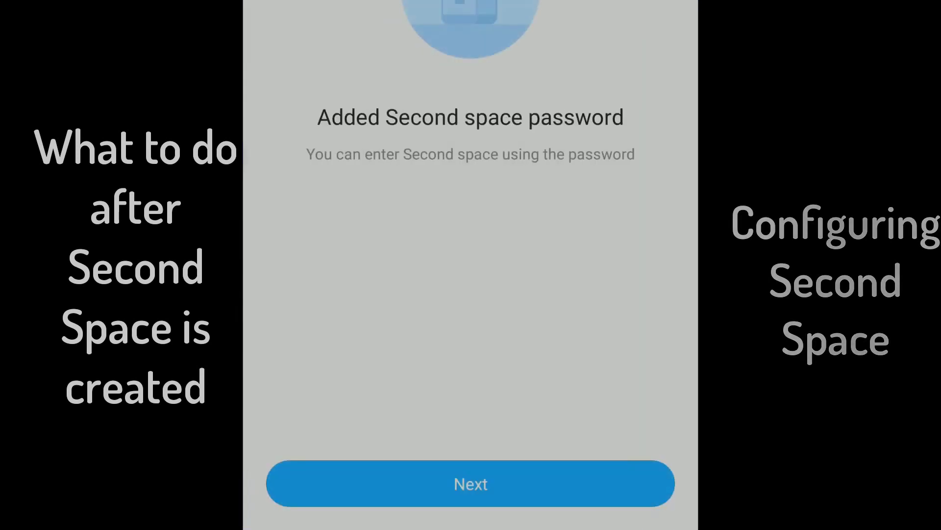
{"action": "left_click", "coordinate": [472, 484]}
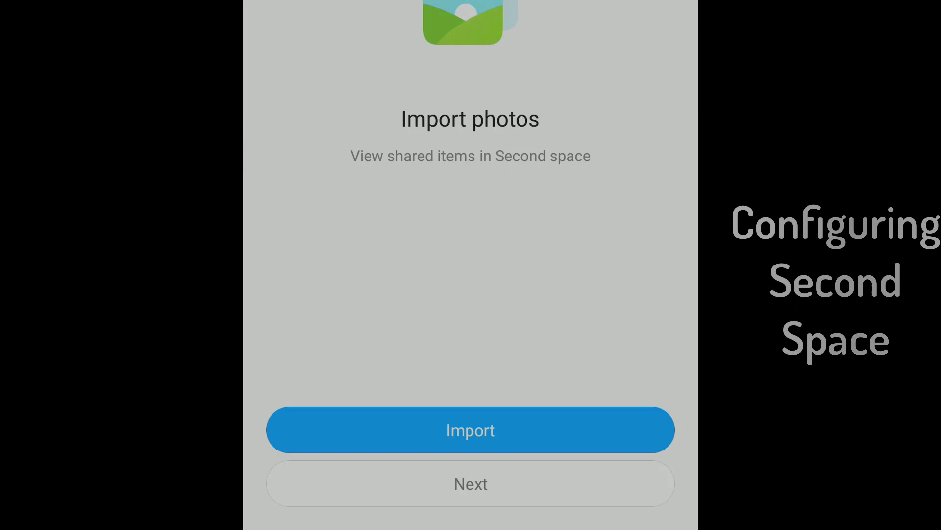
- Skip importing photos and files into the Second space
{"action": "left_click", "coordinate": [471, 483]}
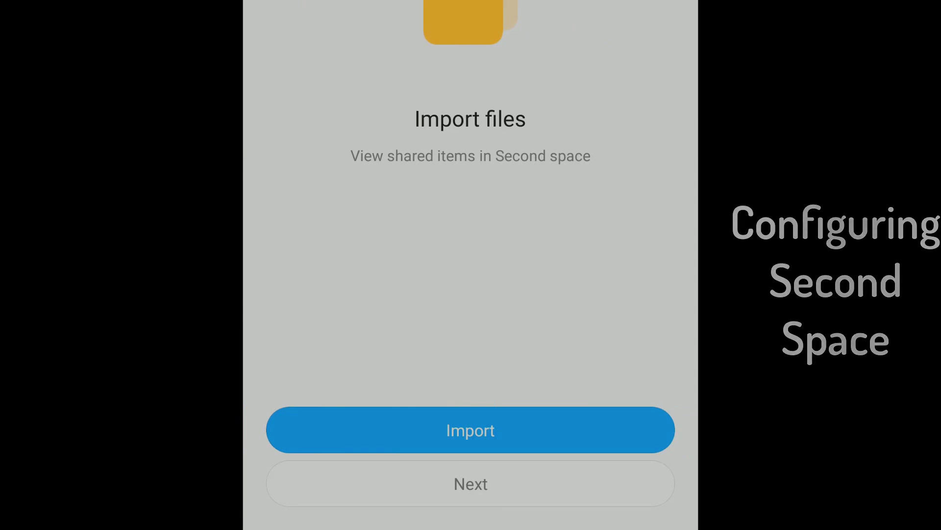
{"action": "left_click", "coordinate": [471, 484]}
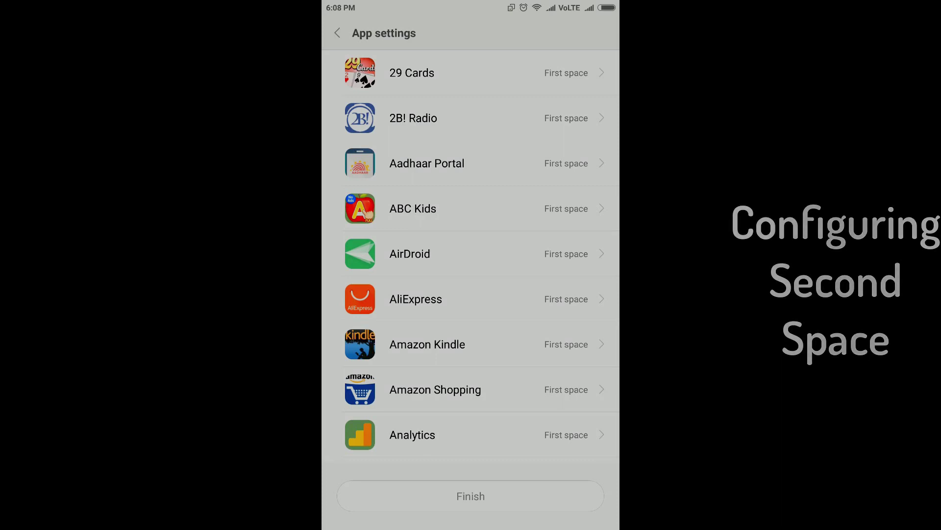
{"action": "scroll", "coordinate": [471, 257], "scroll_direction": "down", "scroll_amount": 5}
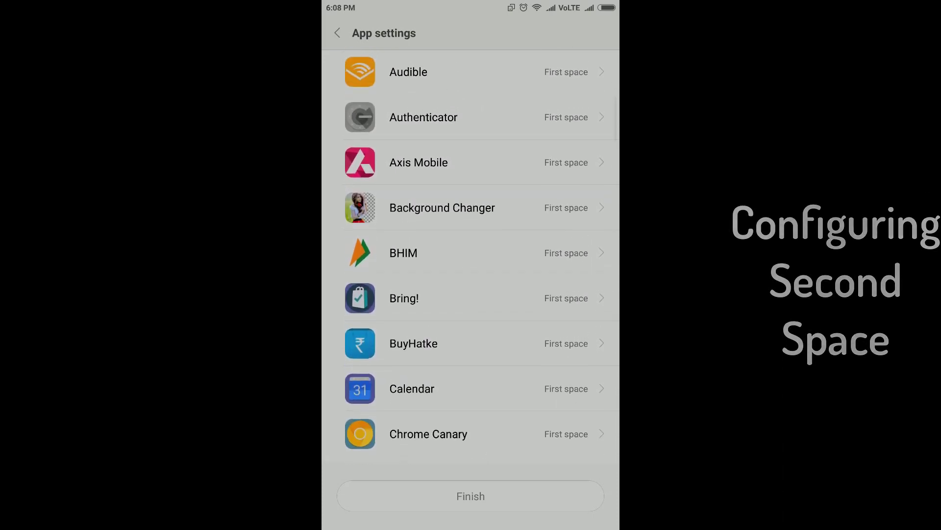
- Move Axis Mobile to the Second space, accepting the loss of its app data
{"action": "left_click", "coordinate": [471, 208]}
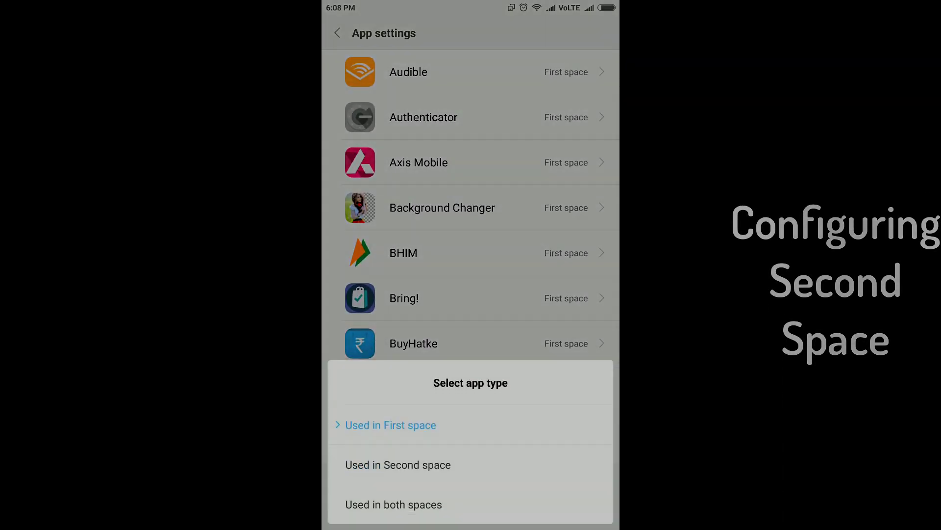
{"action": "left_click", "coordinate": [398, 465]}
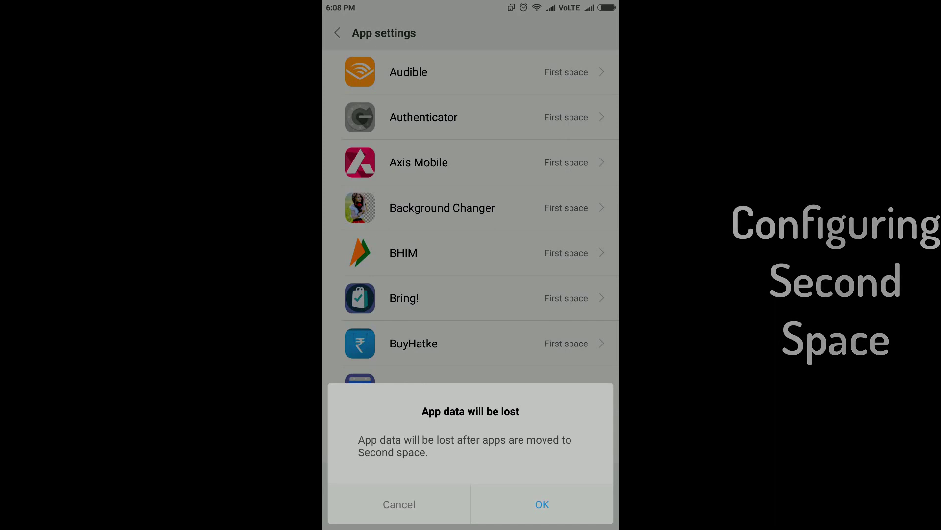
{"action": "left_click", "coordinate": [543, 504]}
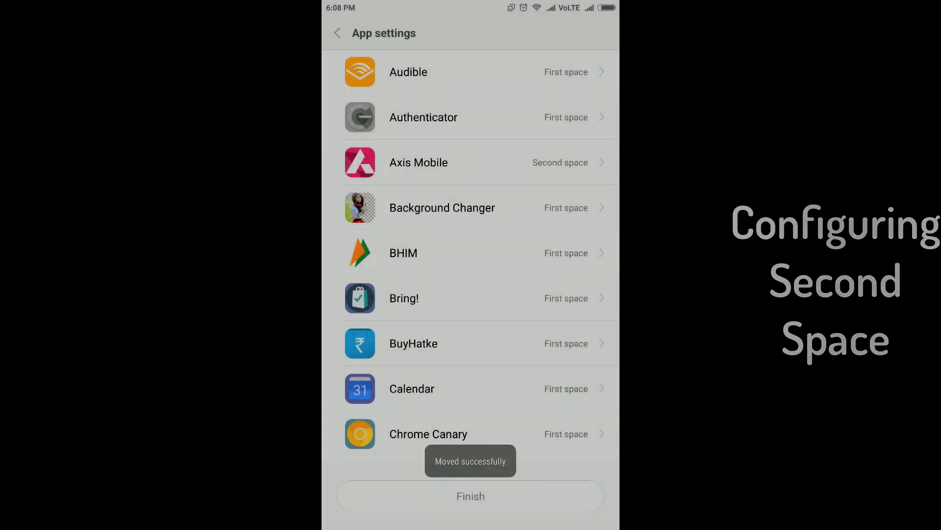
{"action": "scroll", "coordinate": [472, 294], "scroll_direction": "down", "scroll_amount": 5}
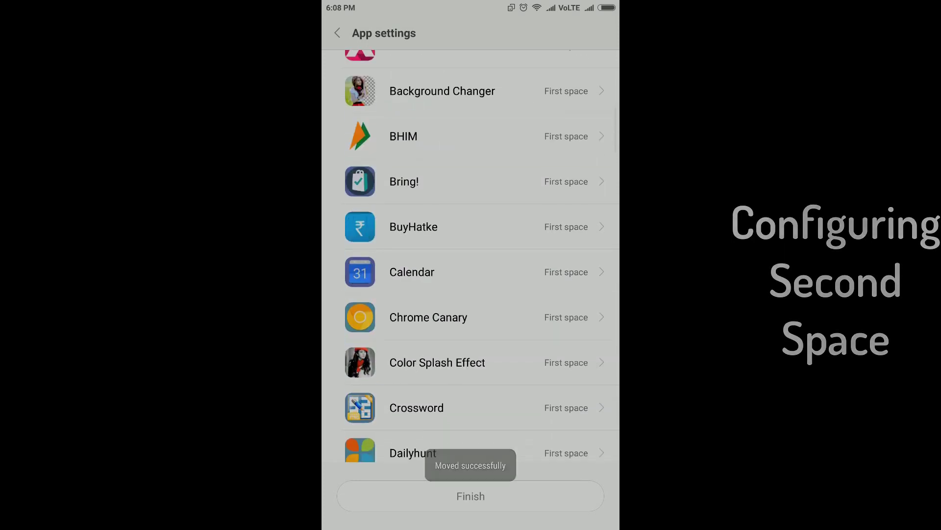
{"action": "scroll", "coordinate": [471, 294], "scroll_direction": "down", "scroll_amount": 3}
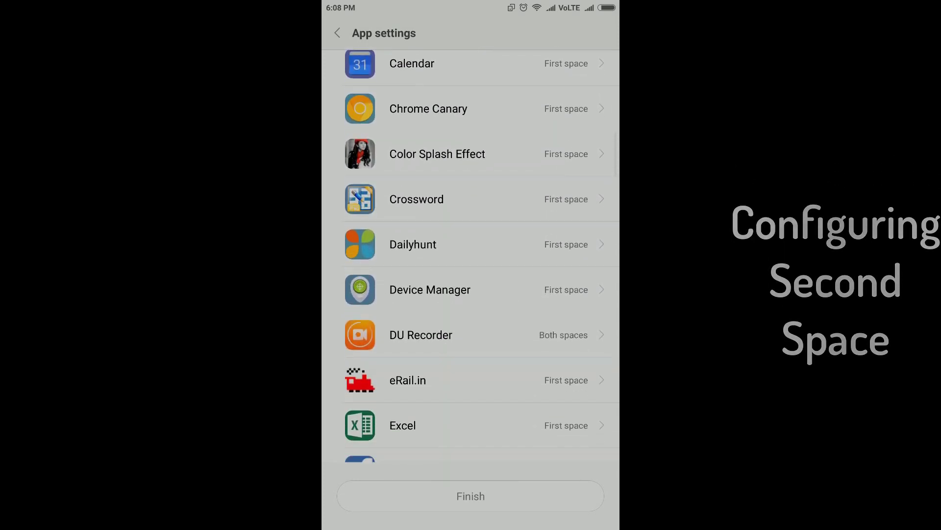
{"action": "scroll", "coordinate": [471, 294], "scroll_direction": "down", "scroll_amount": 3}
{"action": "scroll", "coordinate": [470, 295], "scroll_direction": "down", "scroll_amount": 2}
{"action": "scroll", "coordinate": [471, 294], "scroll_direction": "down", "scroll_amount": 1}
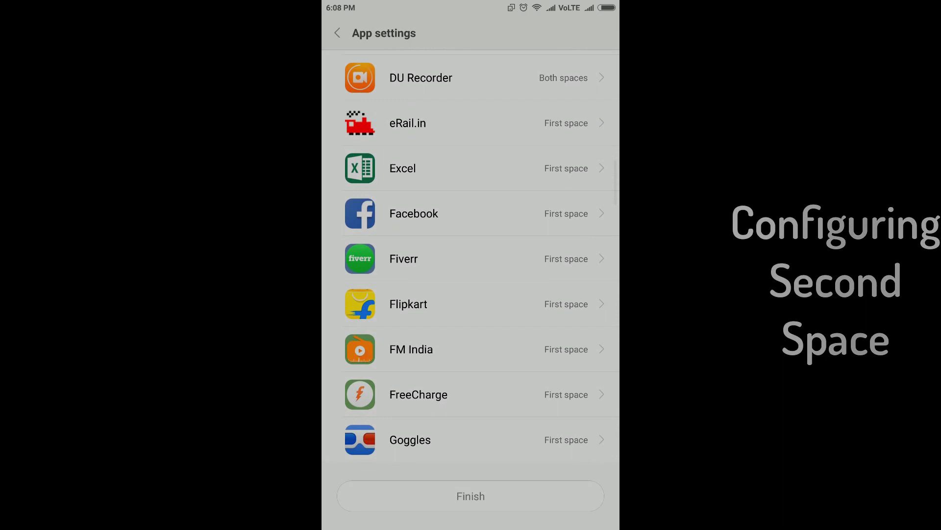
{"action": "scroll", "coordinate": [470, 294], "scroll_direction": "down", "scroll_amount": 1}
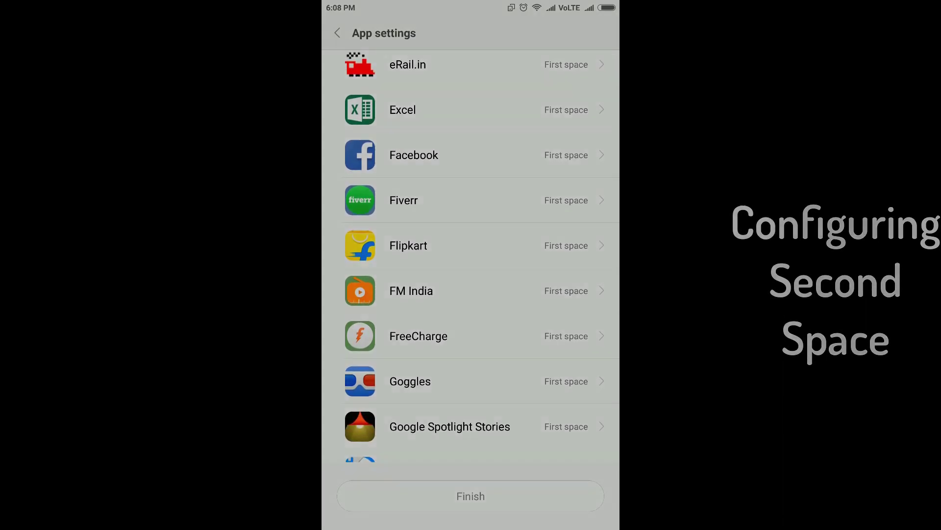
- Make Facebook usable in both spaces and finish the app assignment
{"action": "left_click", "coordinate": [471, 439]}
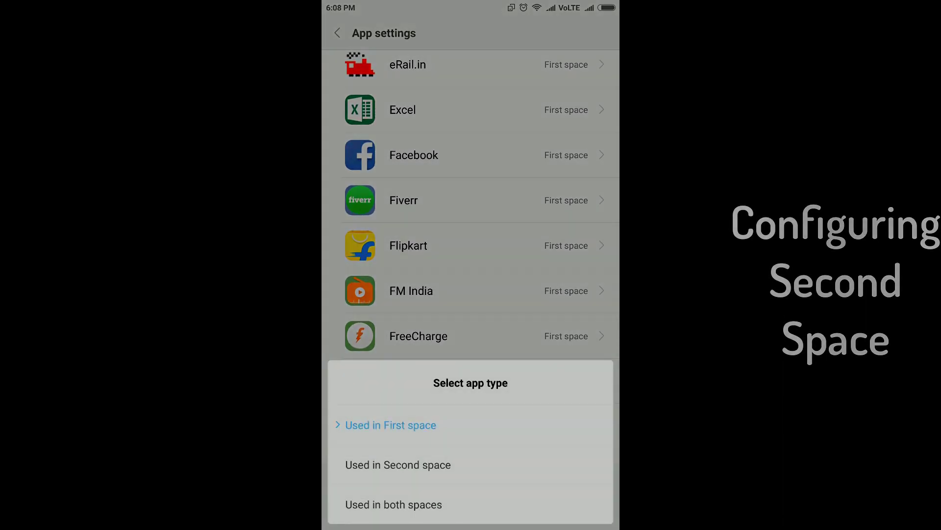
{"action": "left_click", "coordinate": [394, 504]}
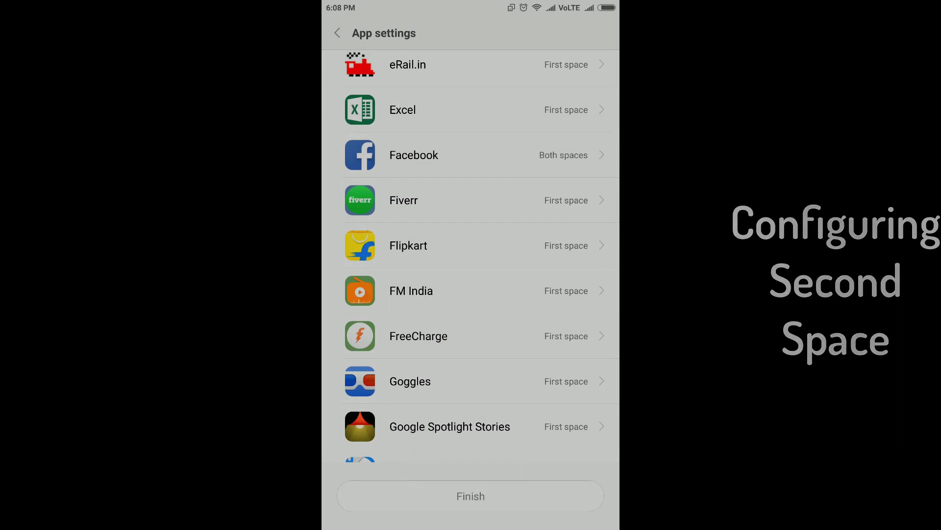
{"action": "scroll", "coordinate": [471, 258], "scroll_direction": "down", "scroll_amount": 1}
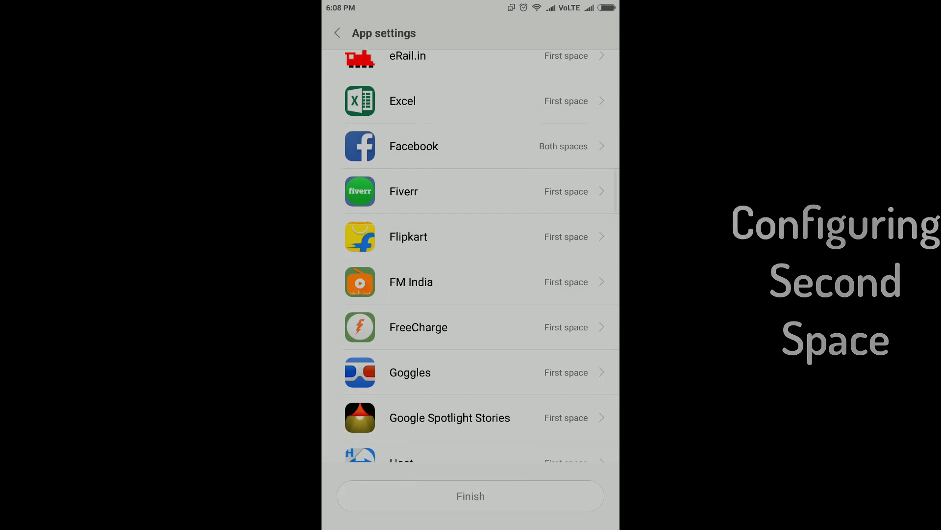
{"action": "scroll", "coordinate": [471, 258], "scroll_direction": "down", "scroll_amount": 3}
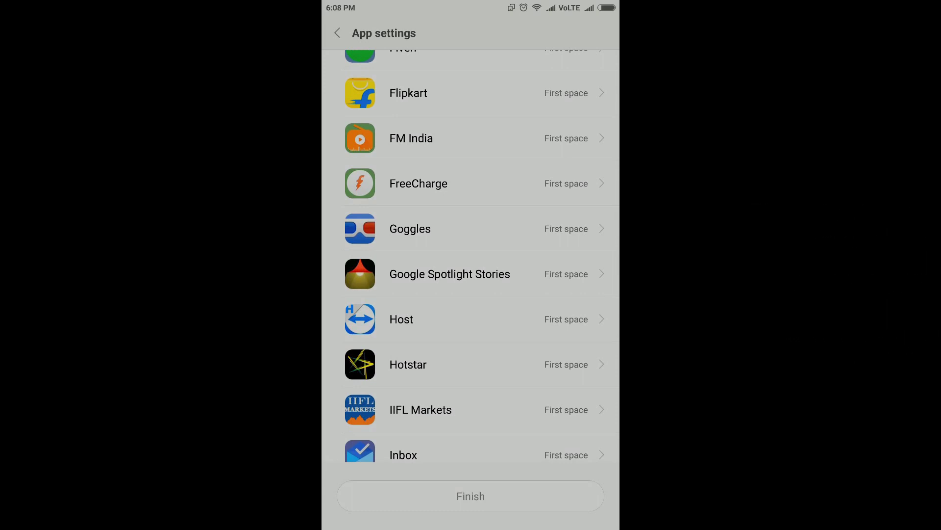
{"action": "left_click", "coordinate": [471, 496]}
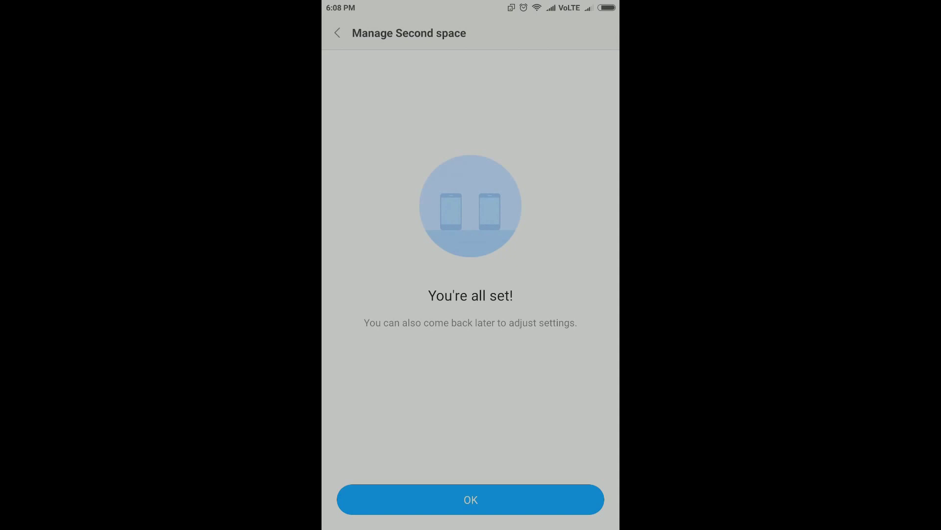
- Acknowledge 'You're all set!' and go to the Second space fingerprint options
{"action": "left_click", "coordinate": [471, 499]}
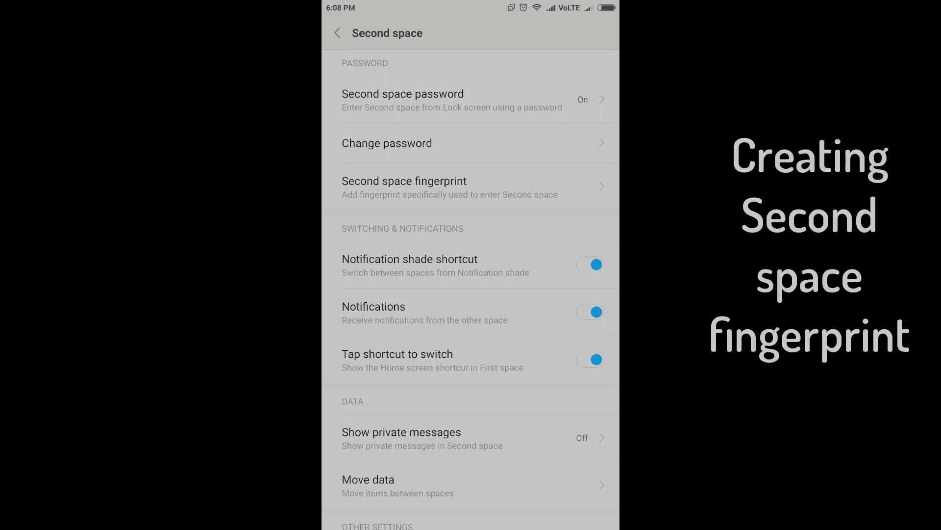
{"action": "left_click", "coordinate": [471, 186]}
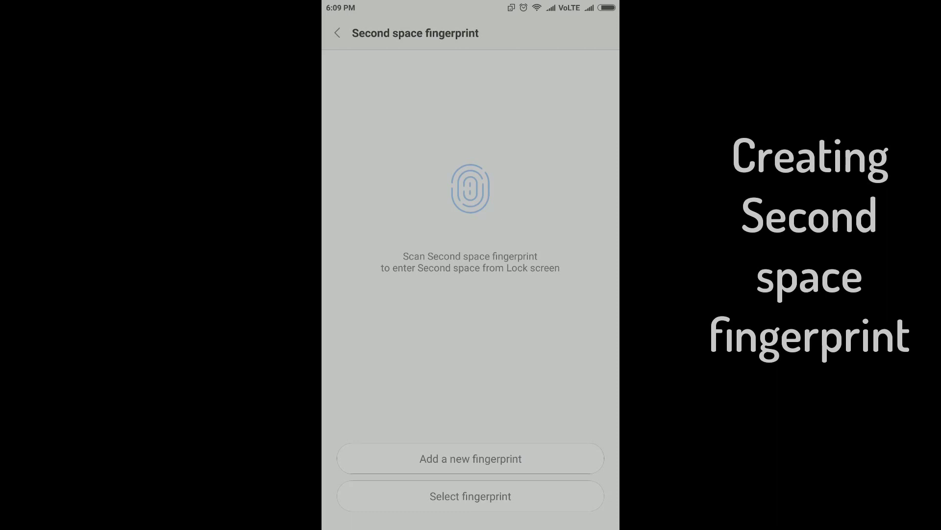
- Add a new fingerprint for the Second space, confirming identity with the pattern password
{"action": "left_click", "coordinate": [471, 458]}
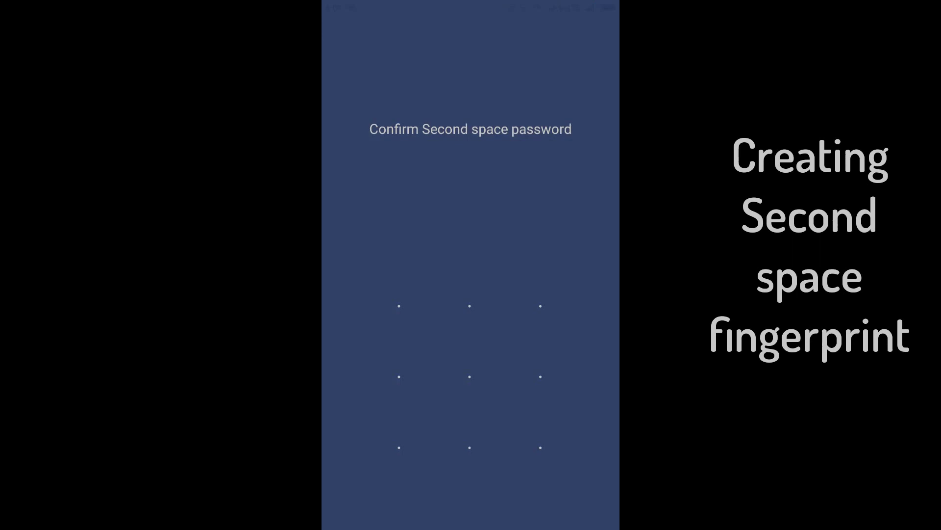
{"action": "left_click_drag", "start_coordinate": [469, 377], "coordinate": [540, 447]}
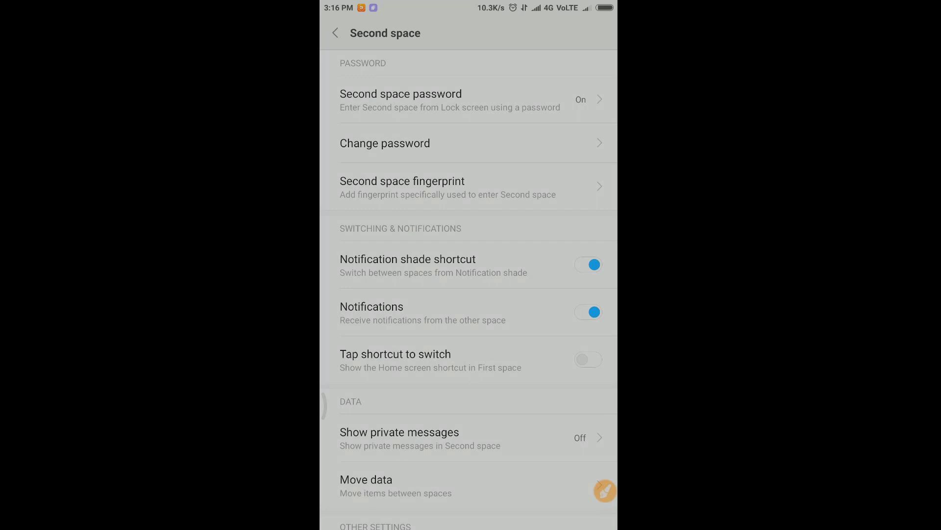
- Toggle the Notification shade shortcut off, check the shade, and turn it back on
{"action": "left_click", "coordinate": [589, 264]}
{"action": "left_click_drag", "start_coordinate": [468, 7], "coordinate": [468, 221]}
{"action": "left_click", "coordinate": [589, 264]}
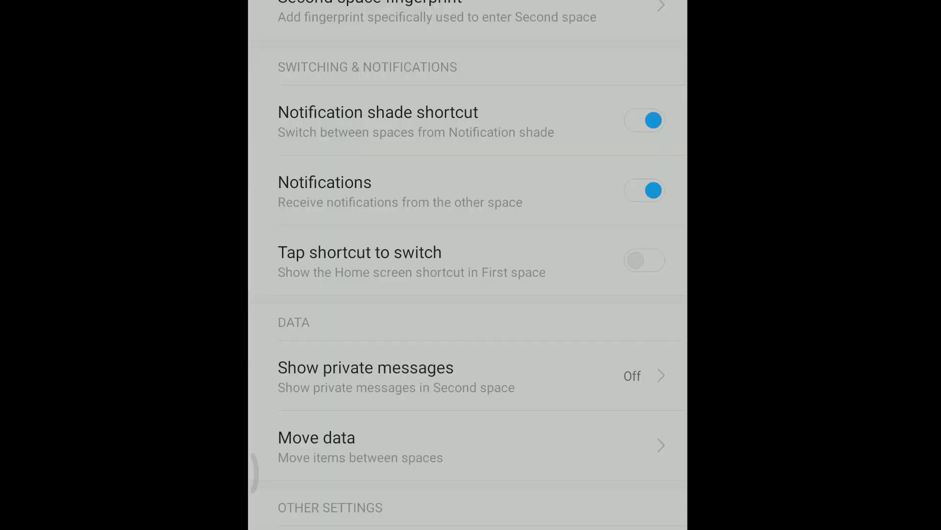
{"action": "scroll", "coordinate": [470, 294], "scroll_direction": "down", "scroll_amount": 1}
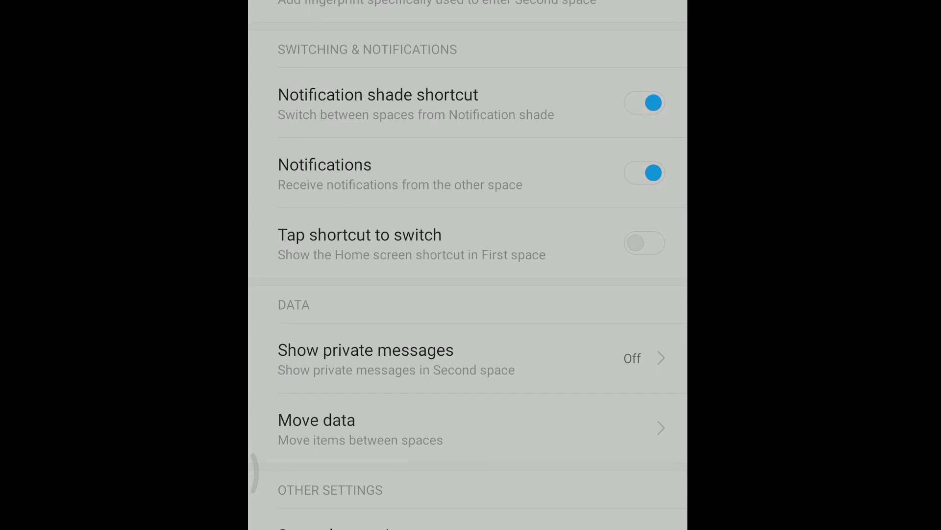
- Look at the Show private messages option, then start Move data between spaces
{"action": "left_click", "coordinate": [471, 359]}
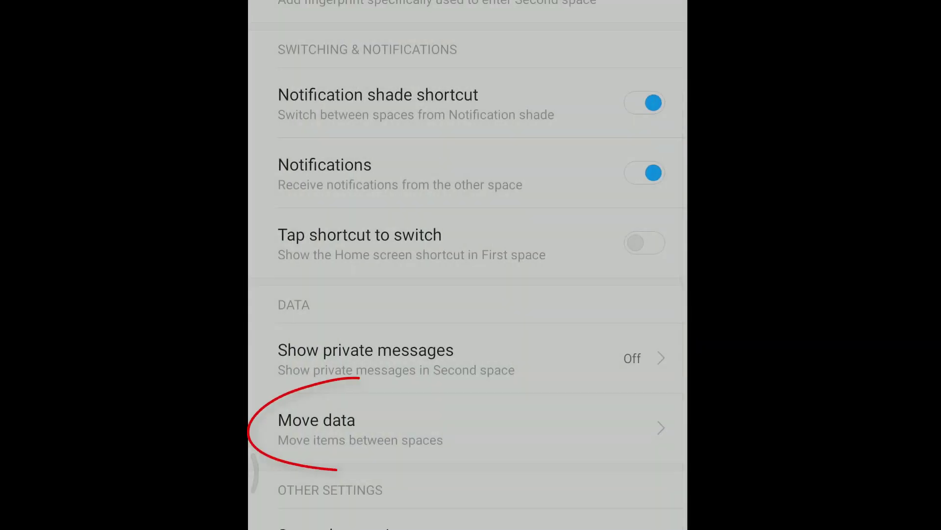
{"action": "left_click", "coordinate": [317, 429]}
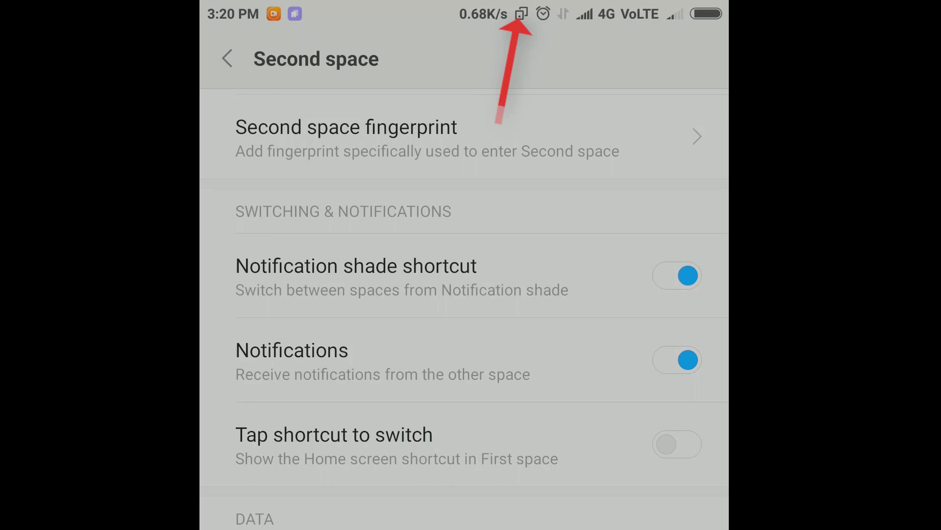
- Pull down the notification shade briefly to see the Second space indicator
{"action": "left_click_drag", "start_coordinate": [463, 7], "coordinate": [464, 147]}
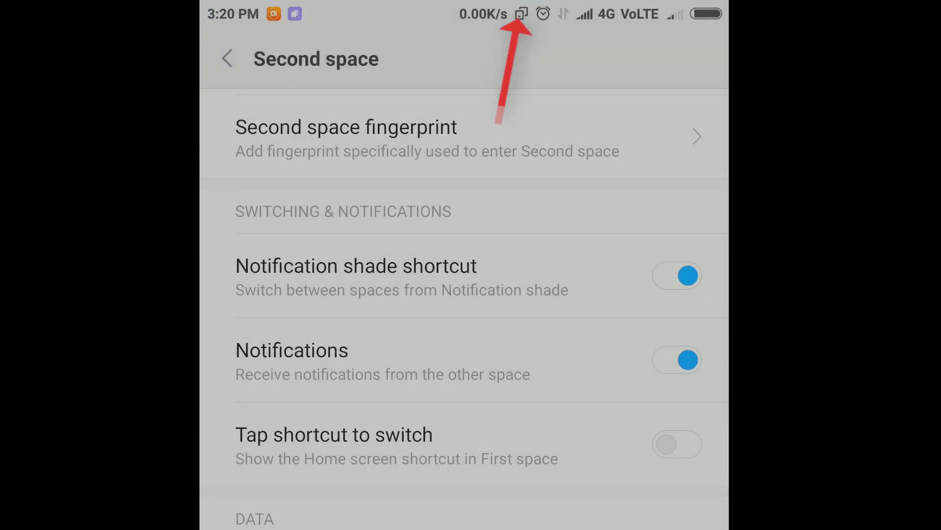